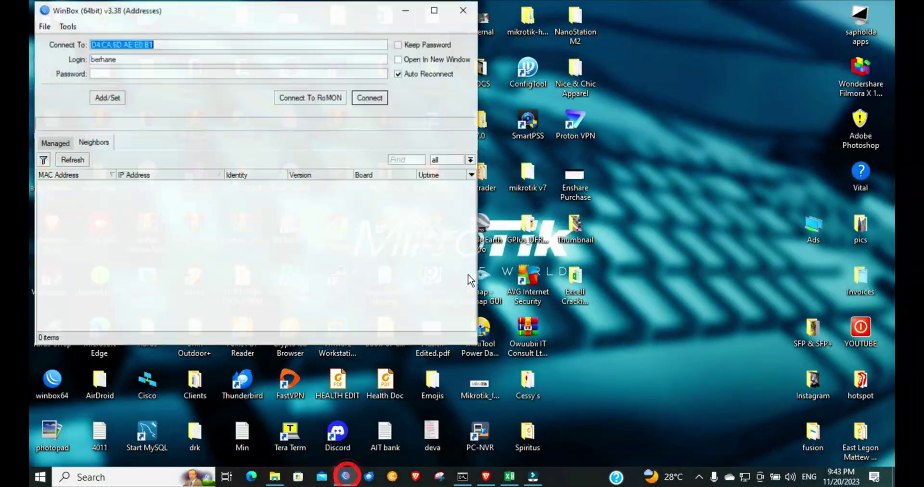
- Connect to the discovered KonQurer router using its MAC address and maximize the session window
double_click(429, 14)
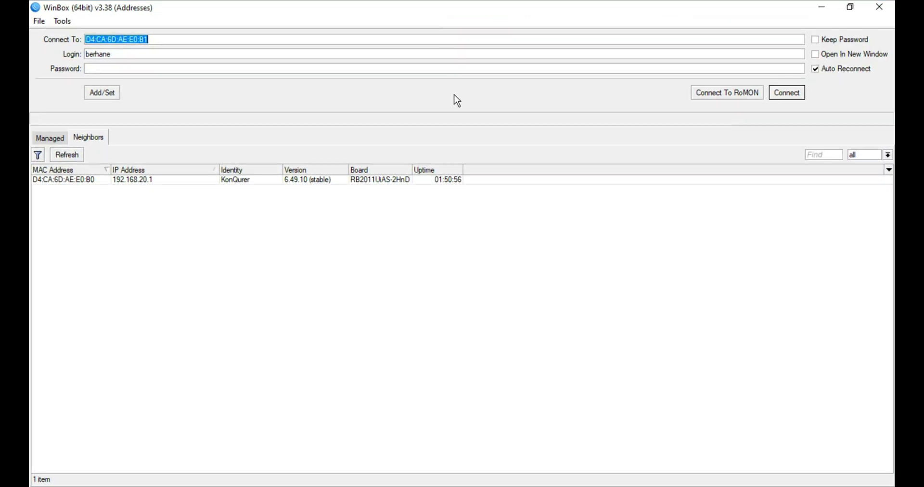
left_click(94, 184)
left_click(130, 181)
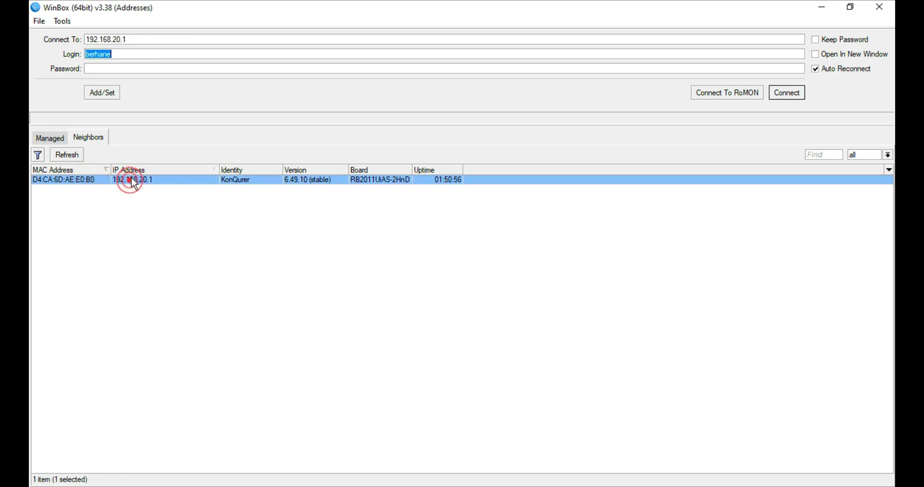
left_click(119, 66)
left_click(72, 181)
left_click(771, 98)
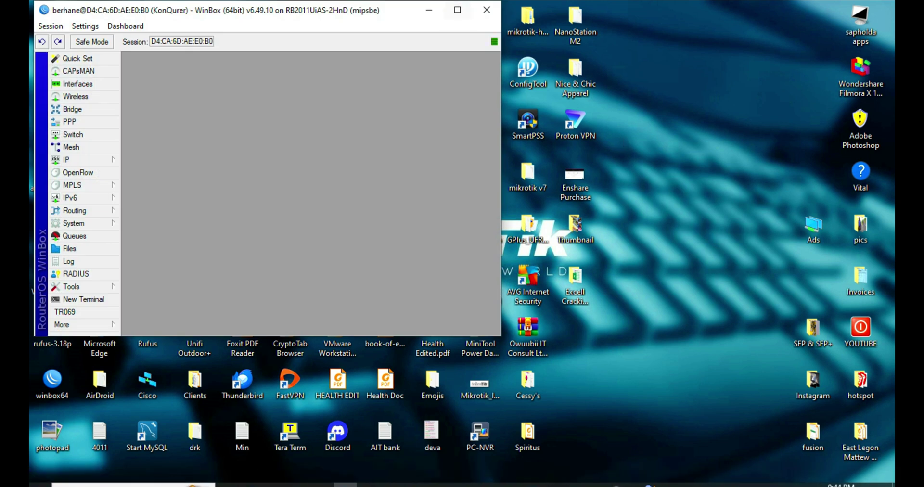
left_click(458, 10)
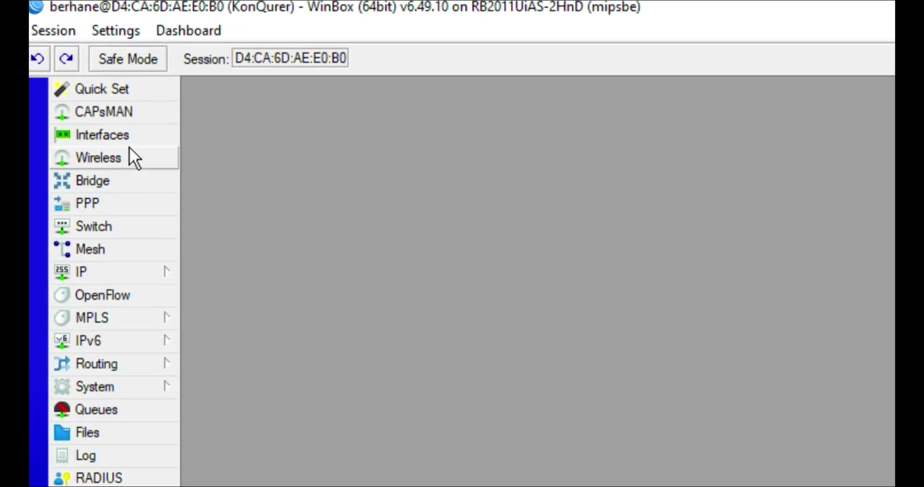
- Enable the disabled wlan1 wireless interface in the router's interface list
left_click(128, 138)
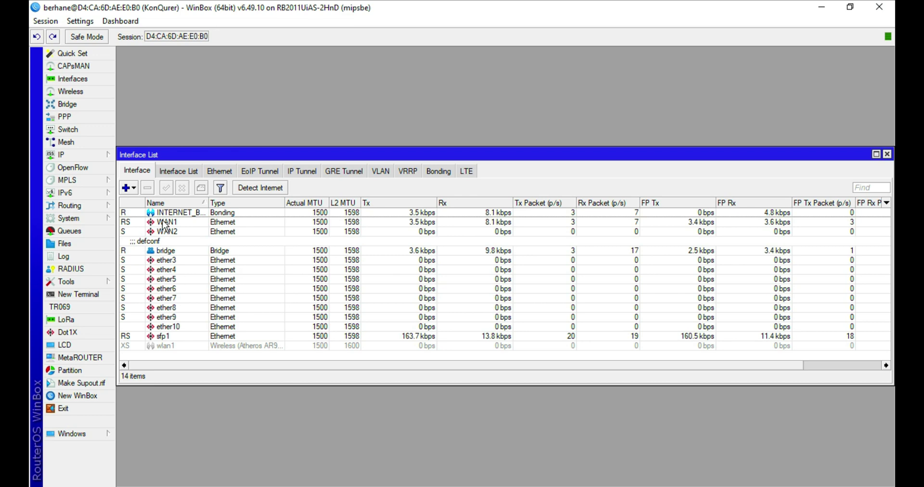
left_click(166, 346)
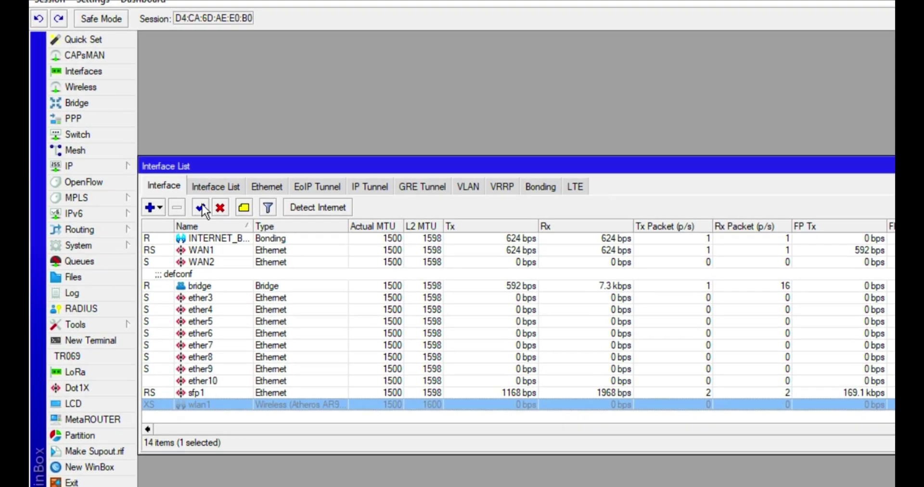
left_click(201, 208)
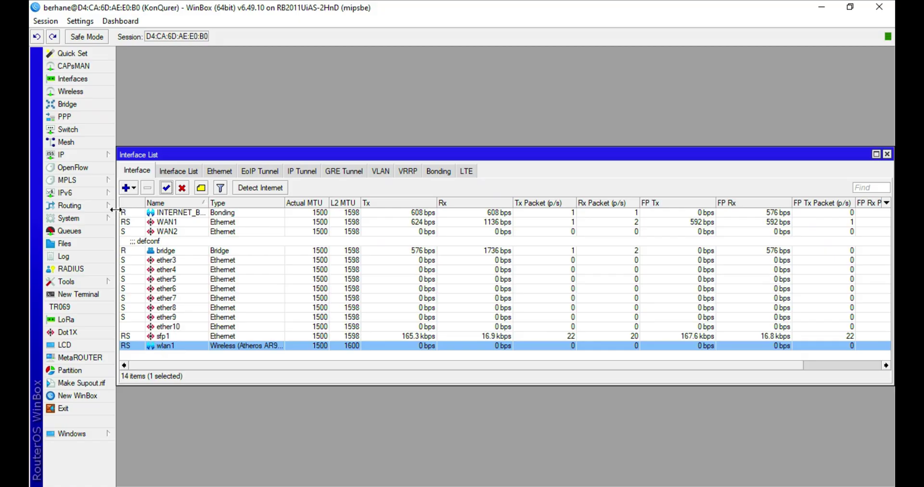
- Remove wlan1 from the bridge's ports and close the bridge settings
left_click(76, 109)
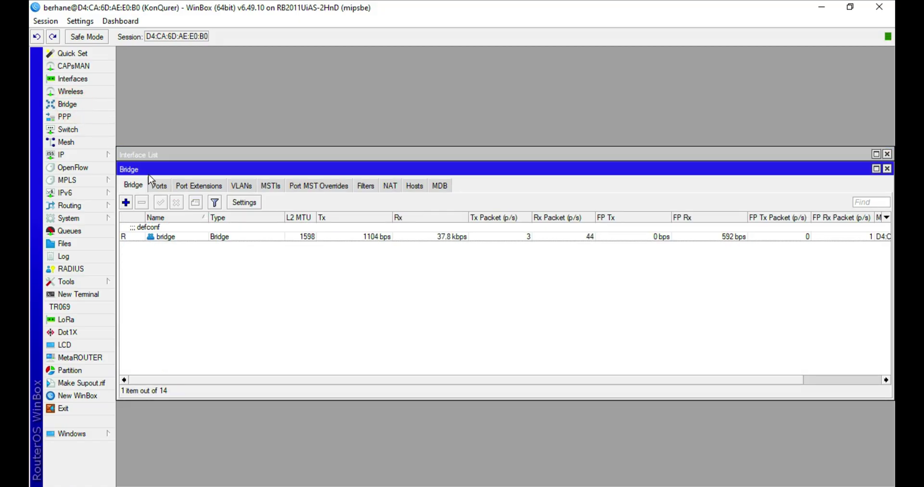
left_click_drag(169, 174, 192, 85)
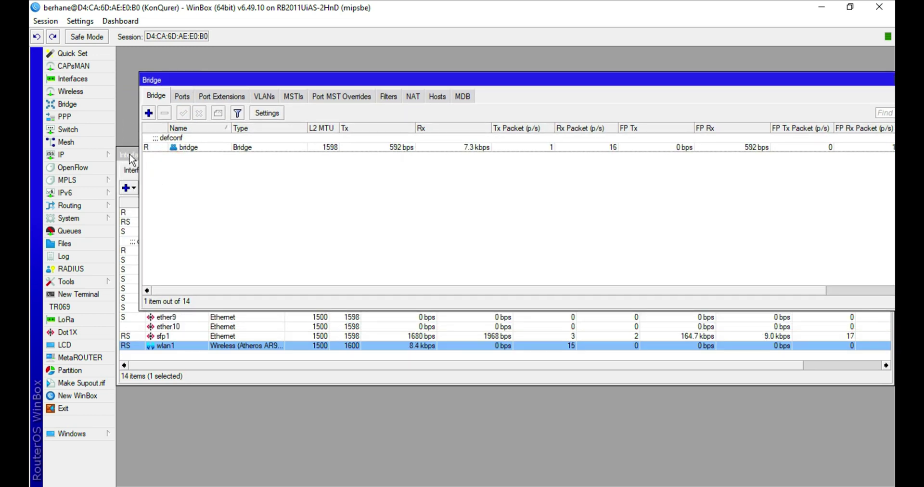
left_click(182, 97)
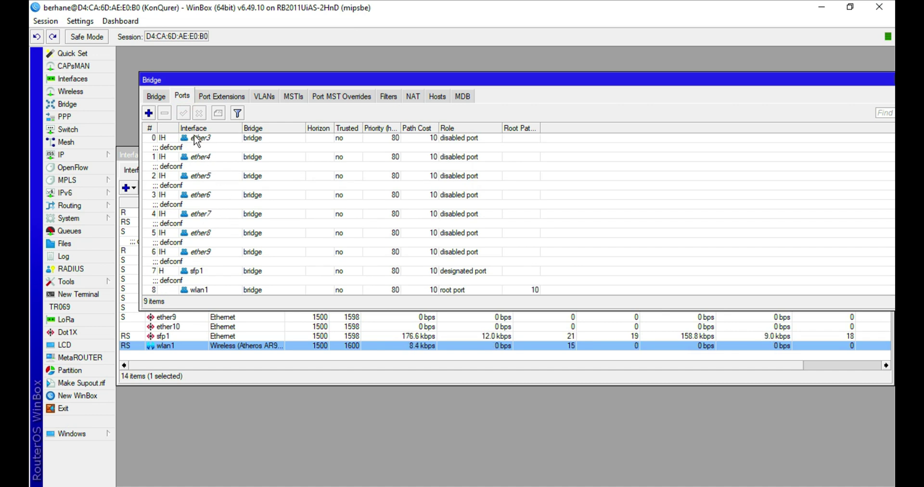
left_click(191, 291)
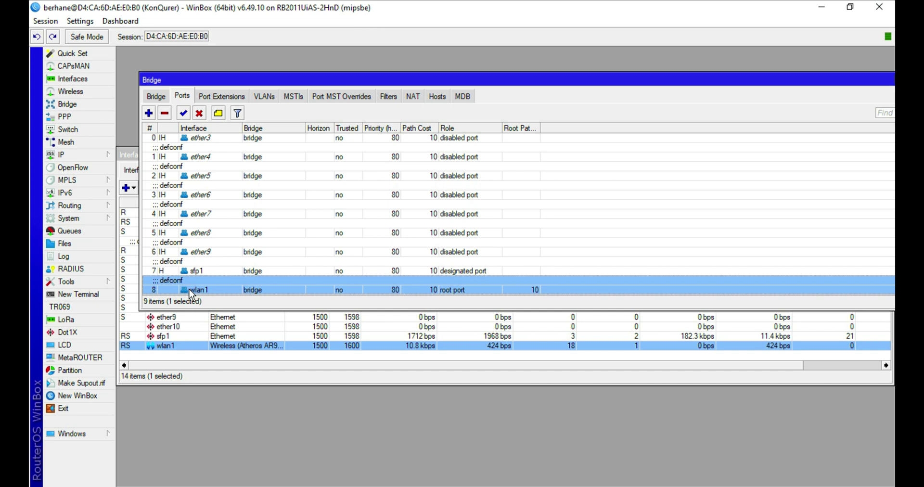
left_click(166, 113)
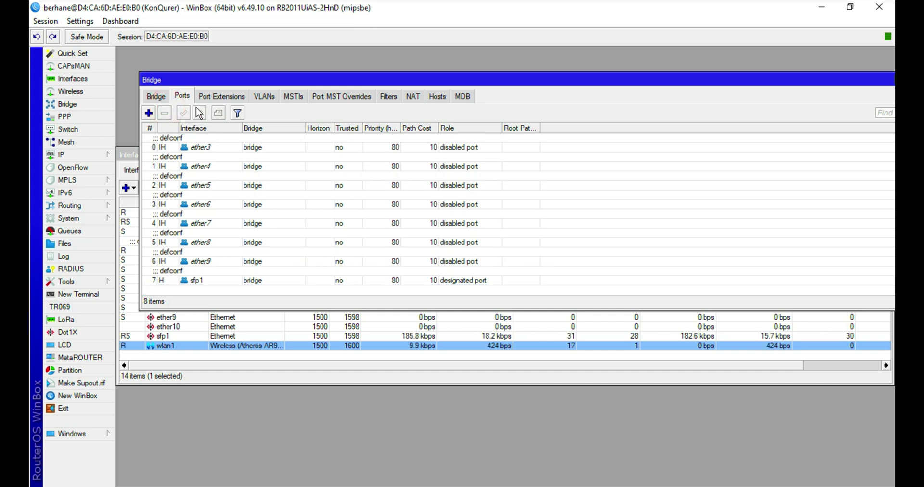
left_click(156, 96)
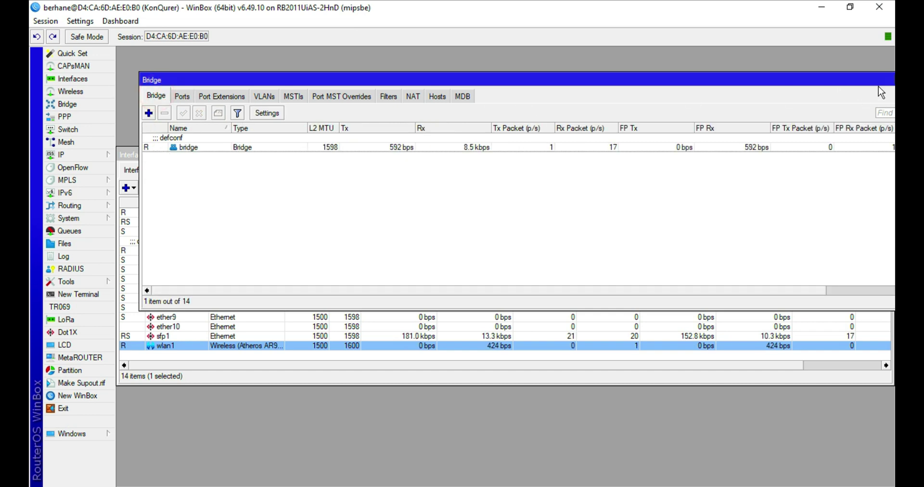
left_click_drag(867, 82, 852, 81)
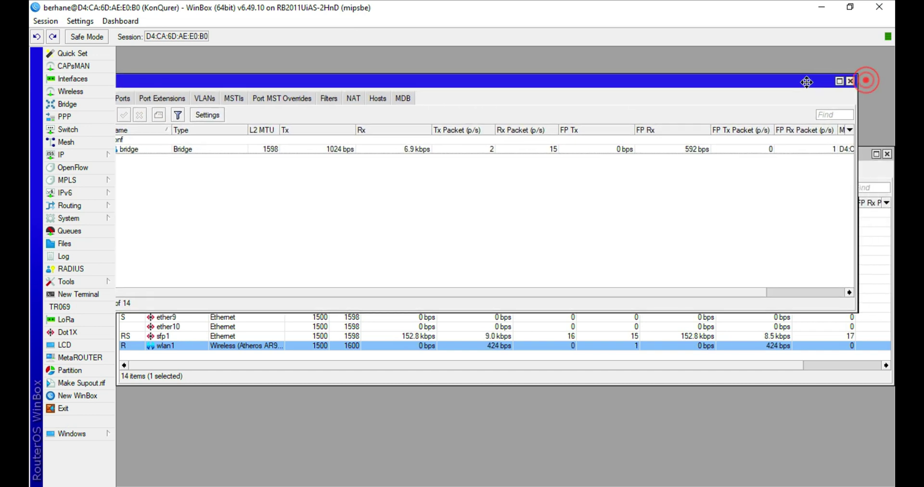
left_click(852, 80)
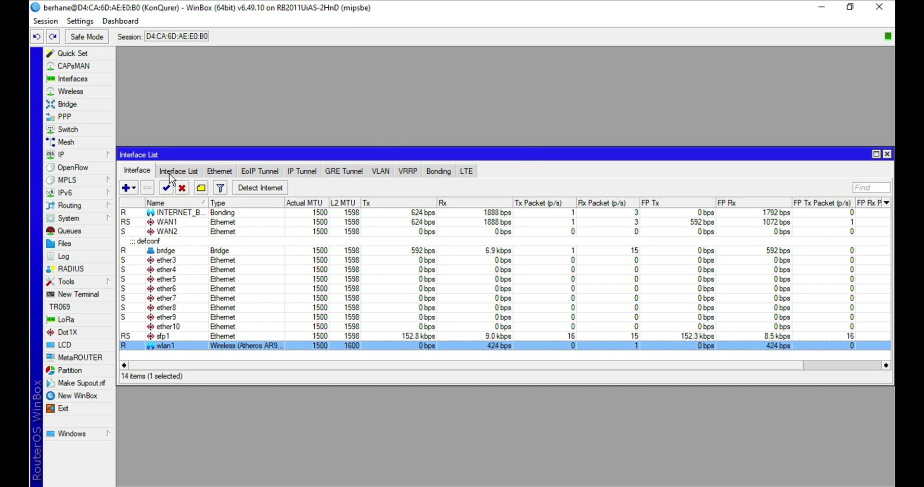
- Open Quick Set and disconnect the wireless interface from its current network
left_click(91, 57)
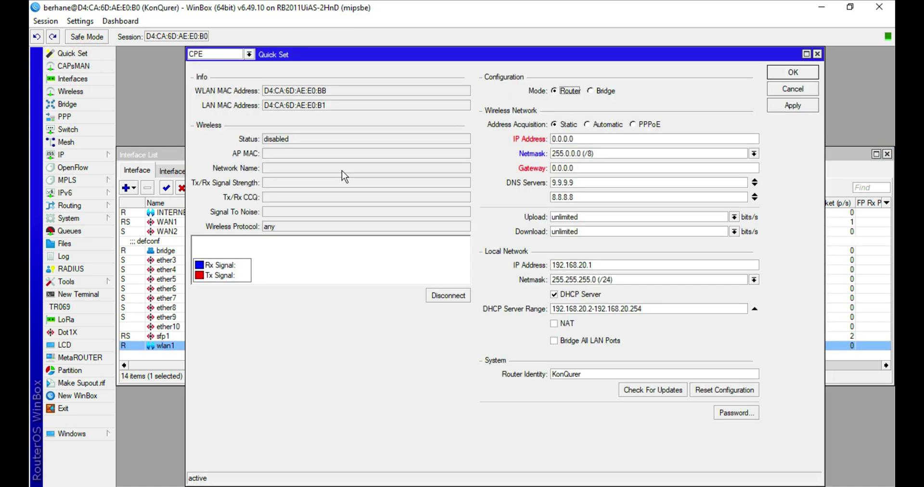
left_click(441, 298)
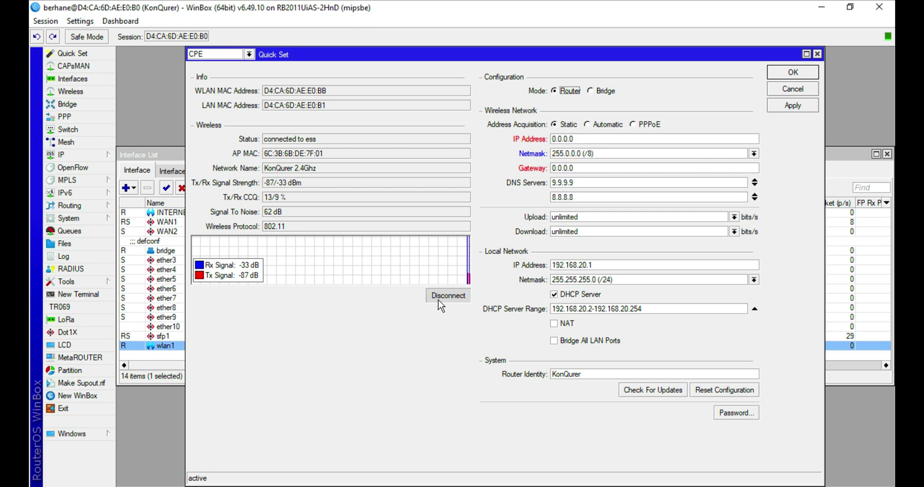
left_click(249, 54)
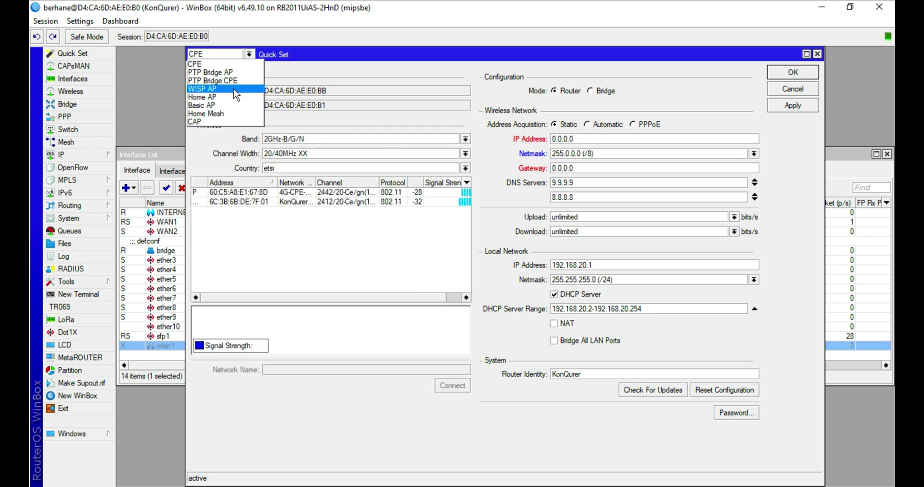
left_click(236, 90)
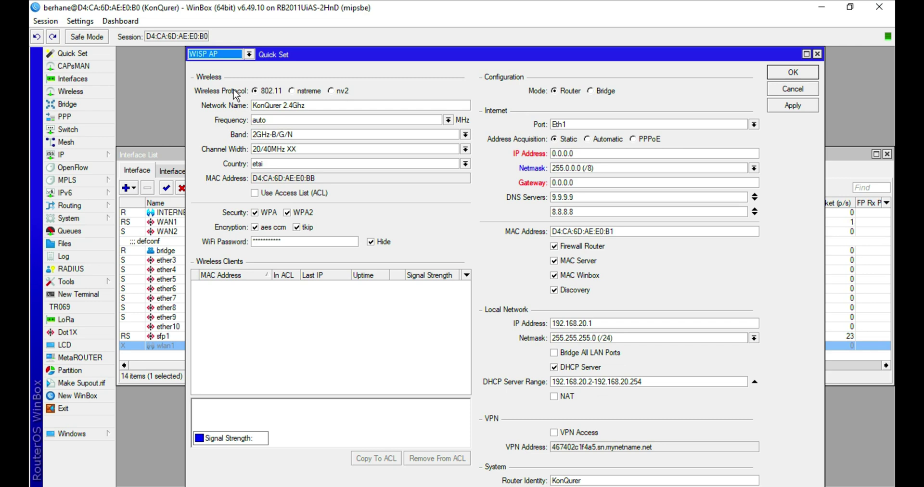
left_click(249, 54)
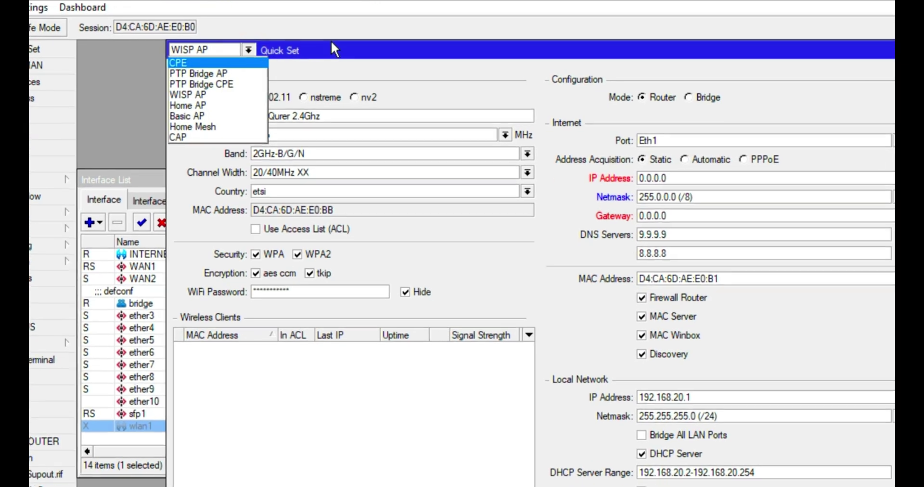
left_click(249, 50)
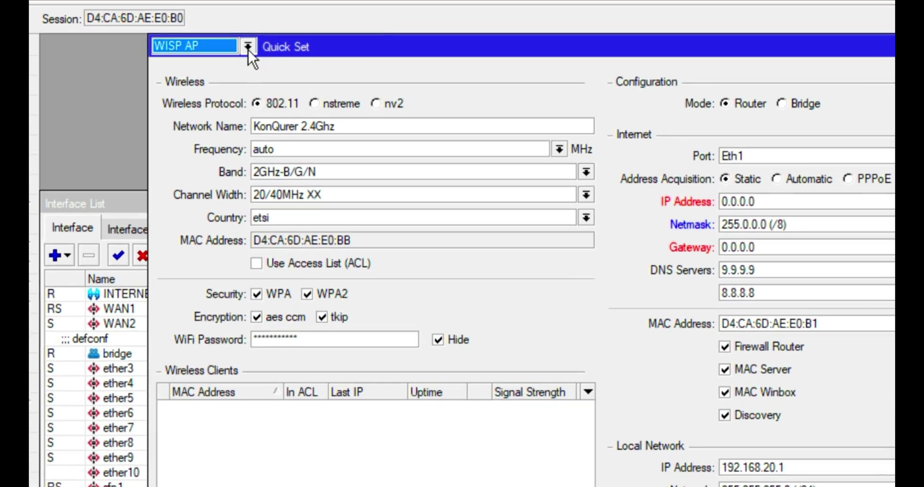
left_click(248, 48)
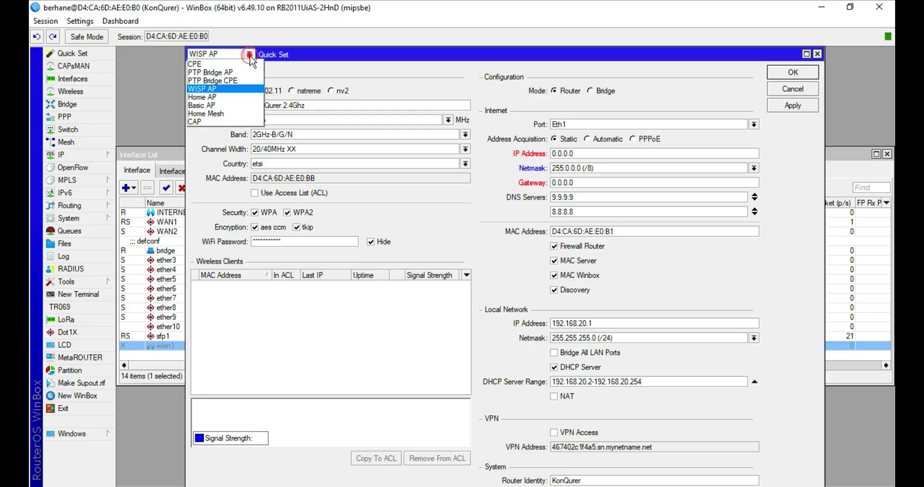
left_click(239, 53)
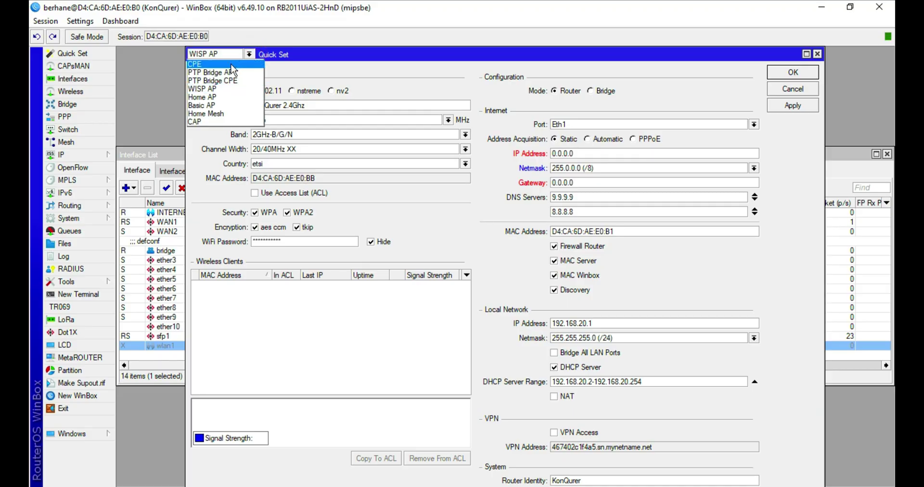
left_click(233, 66)
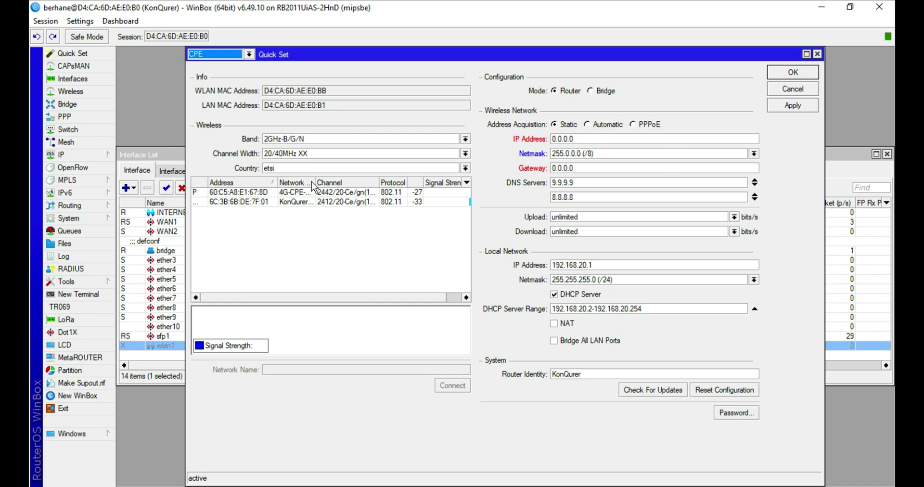
- Select the KonQurer 2.4Ghz network from the scanned networks, enter its WiFi password and connect to it
left_click_drag(315, 182, 339, 178)
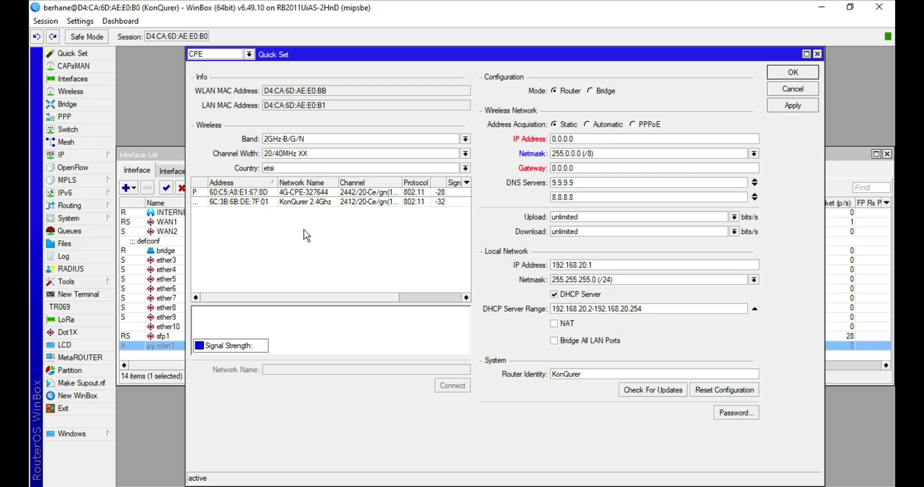
left_click(316, 203)
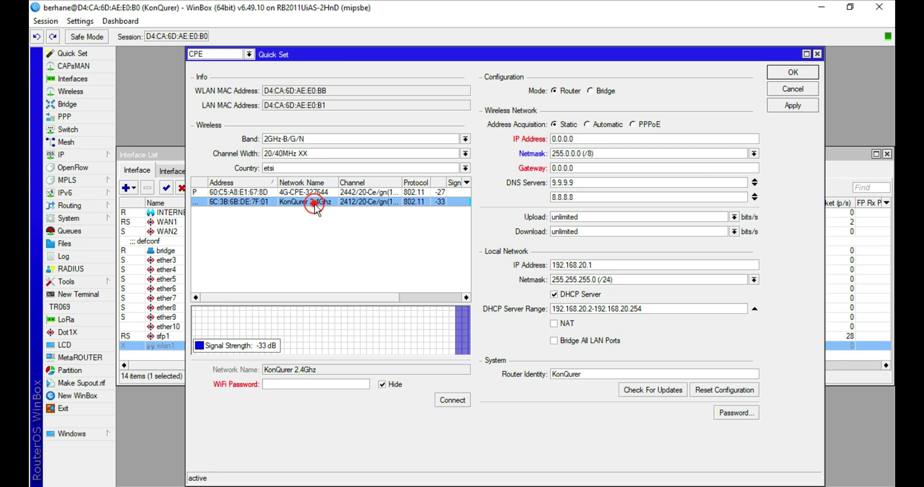
left_click(381, 384)
left_click(380, 385)
left_click(346, 381)
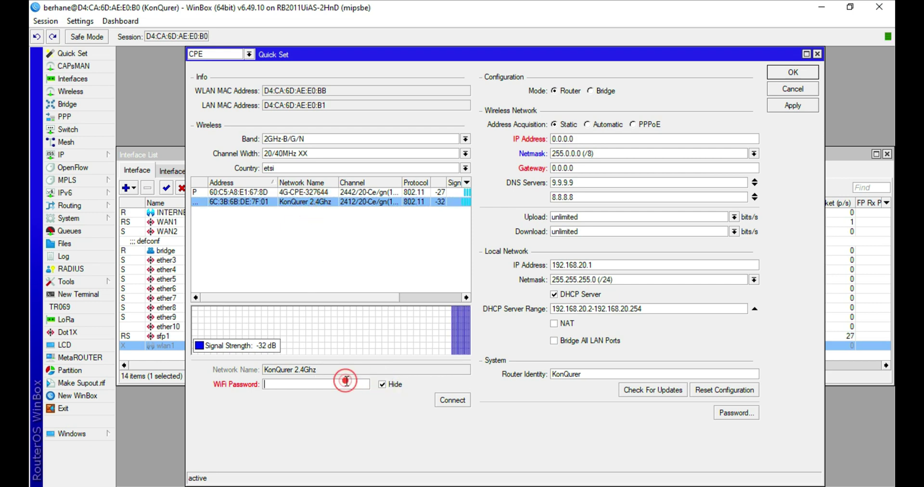
type("**")
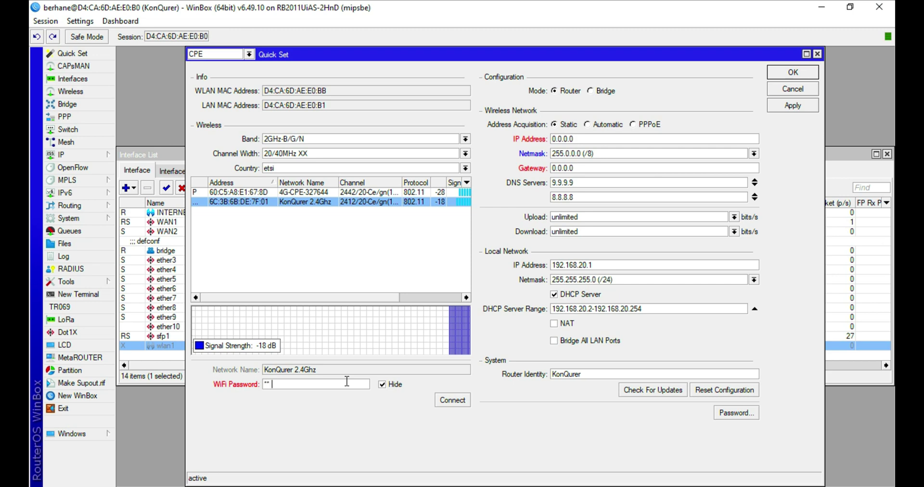
type("**")
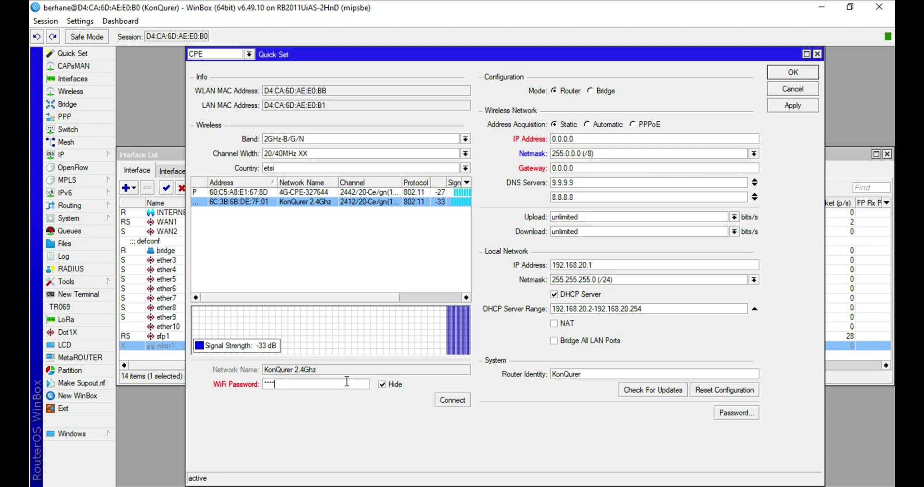
key("BackSpace")
key("BackSpace")
key("BackSpace")
key("BackSpace")
type("****")
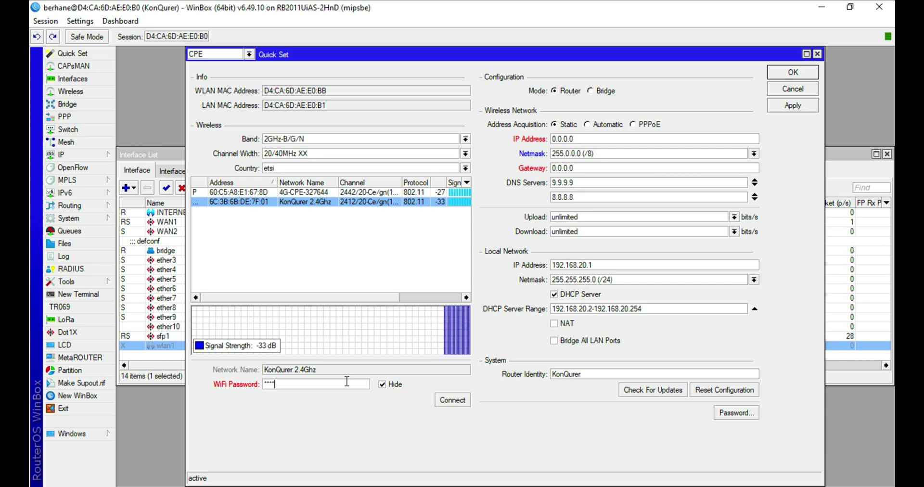
type("*")
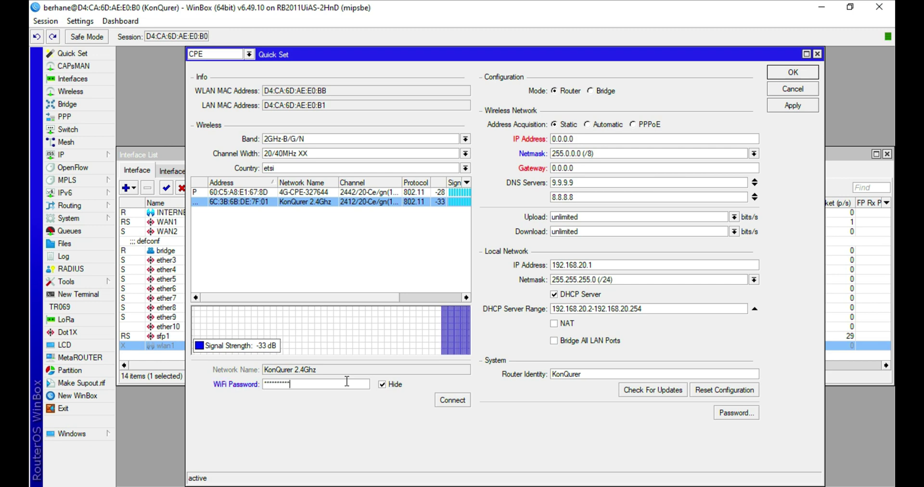
type("*")
left_click(452, 400)
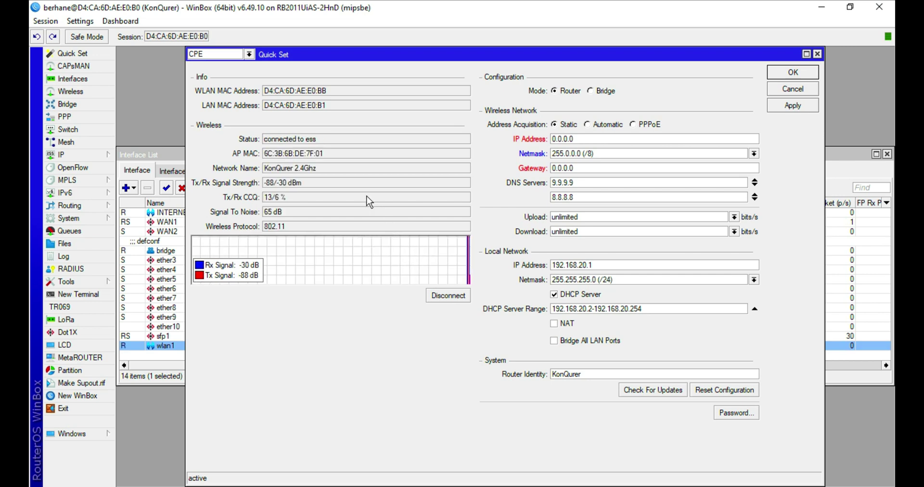
- Set the wireless network's address acquisition to Automatic and apply the change
left_click(587, 124)
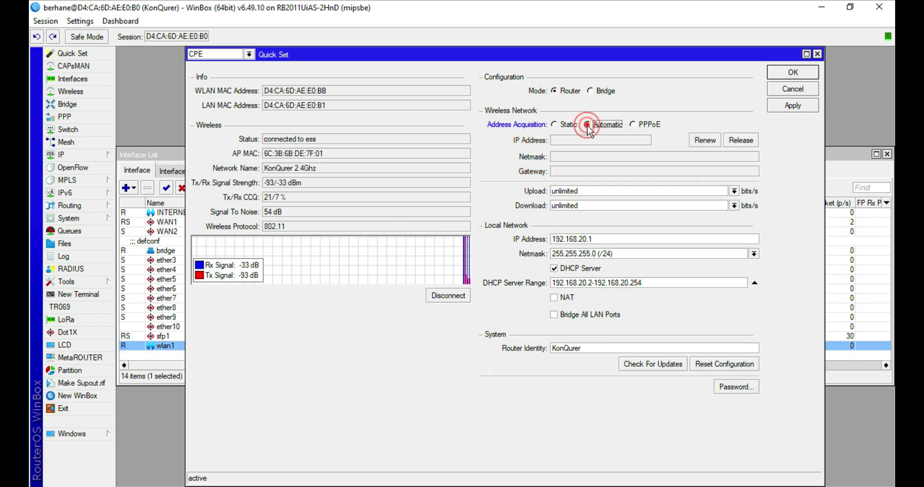
left_click(774, 108)
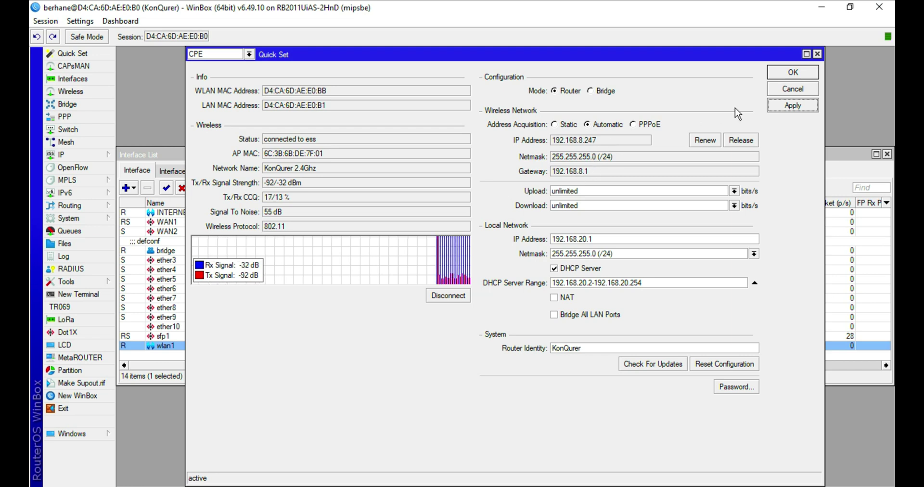
- Move the Quick Set window aside and open the DHCP Client list to check the wlan1 entry
left_click_drag(460, 54, 515, 59)
left_click(61, 155)
left_click(164, 205)
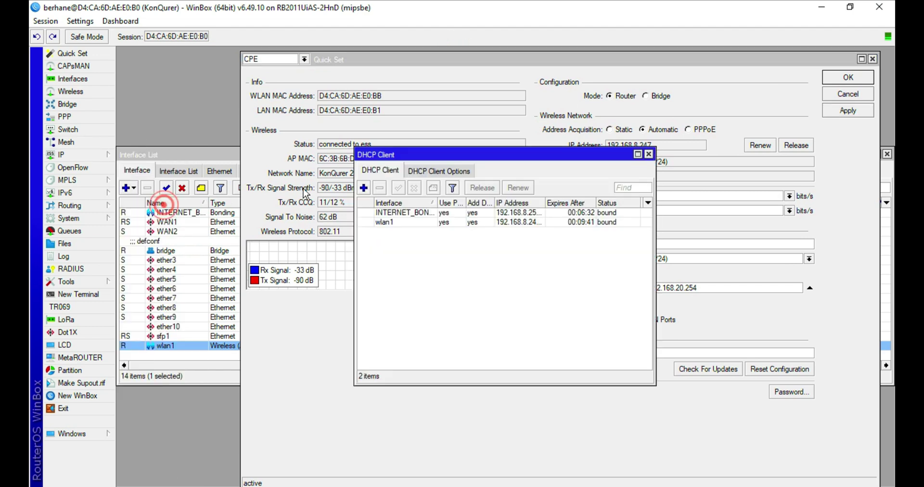
- Remove the INTERNET_BONDING and wlan1 entries from the DHCP Client list
left_click(399, 219)
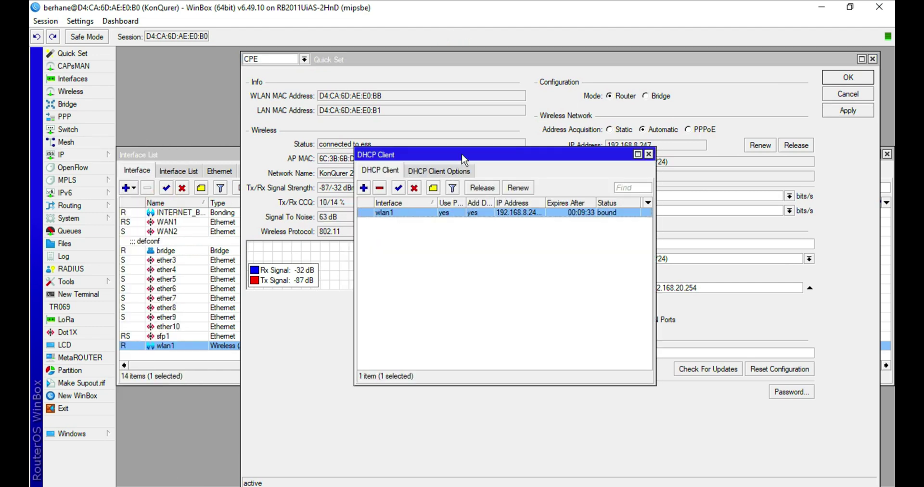
left_click_drag(469, 155, 533, 114)
left_click(519, 171)
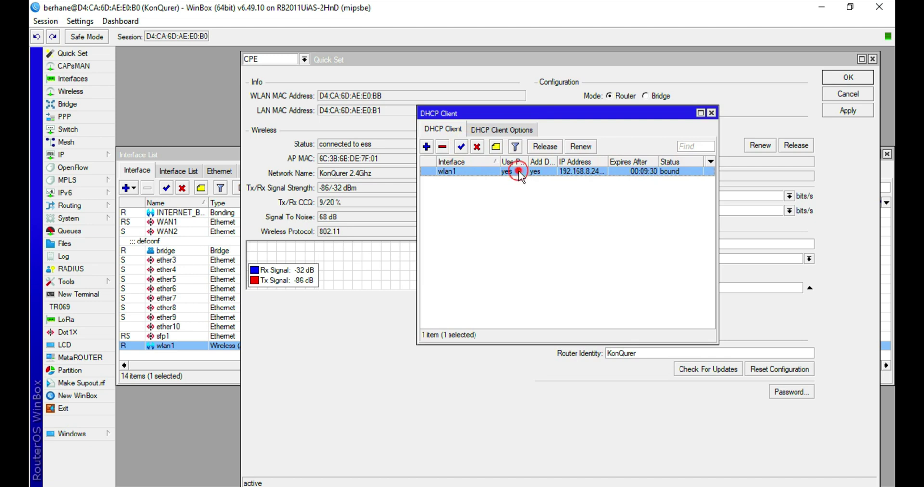
left_click(519, 172)
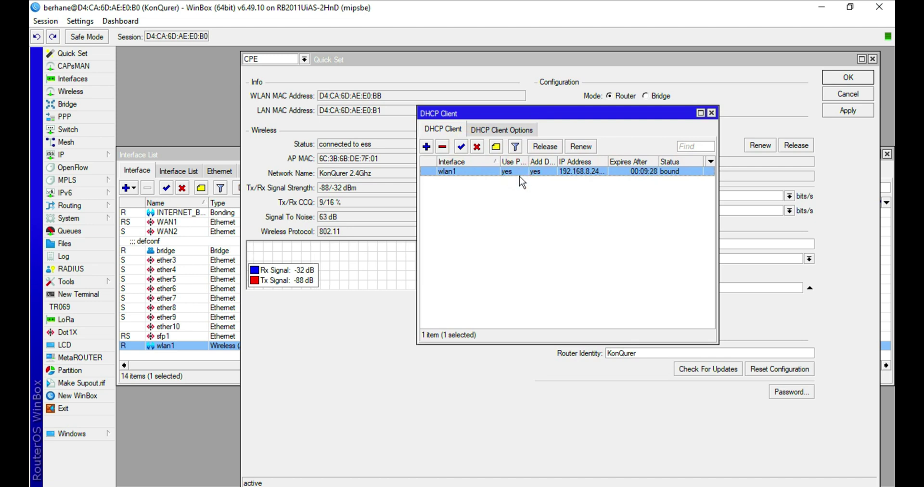
left_click(445, 149)
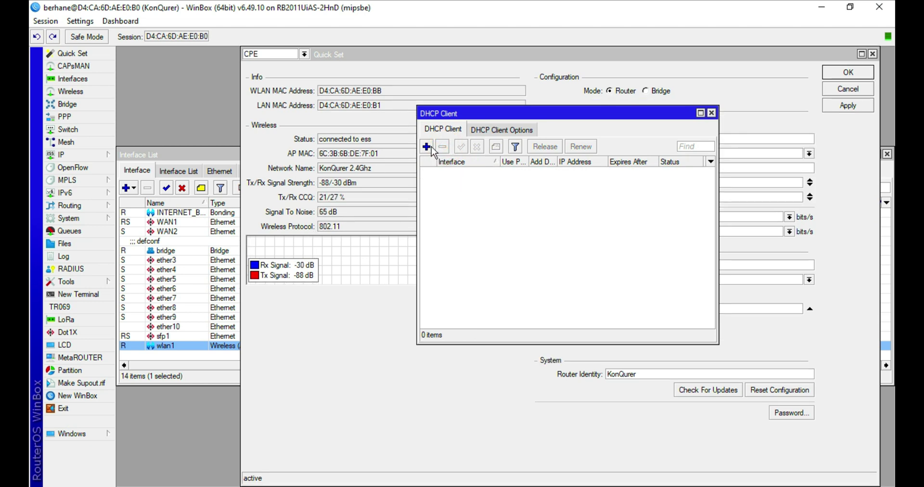
- Add a new DHCP client on the wlan1 interface, keeping Use Peer DNS, Use Peer NTP and the default route enabled
left_click_drag(458, 112, 548, 172)
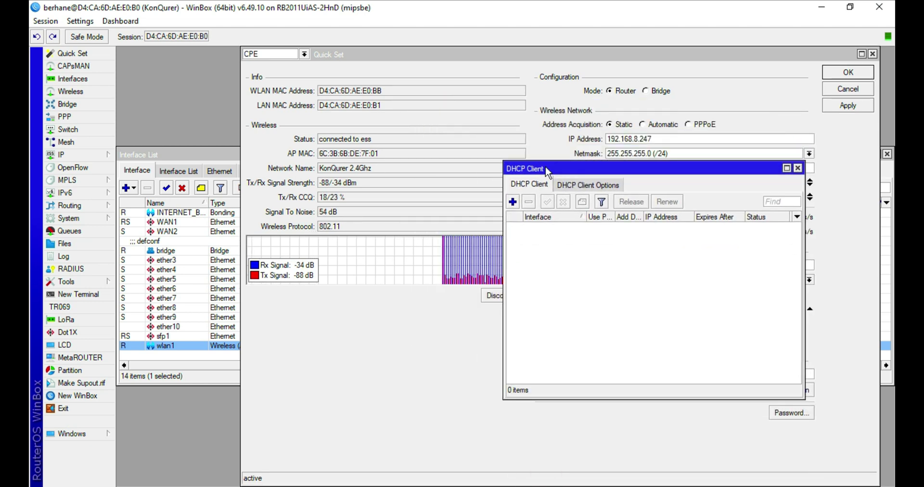
left_click(514, 203)
left_click(514, 209)
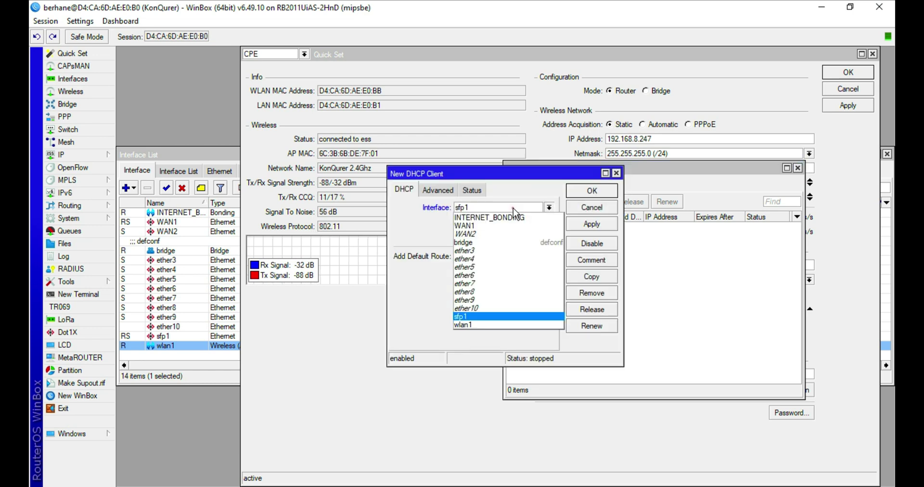
left_click(463, 325)
left_click(592, 224)
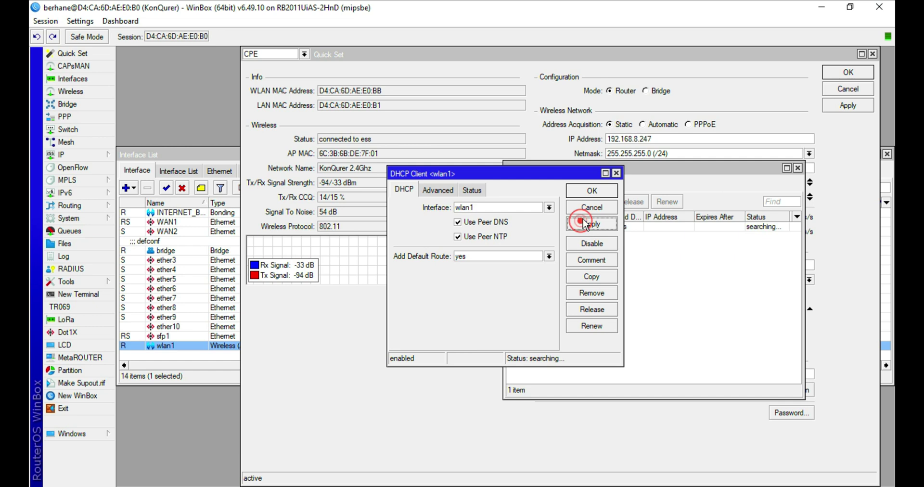
left_click(593, 192)
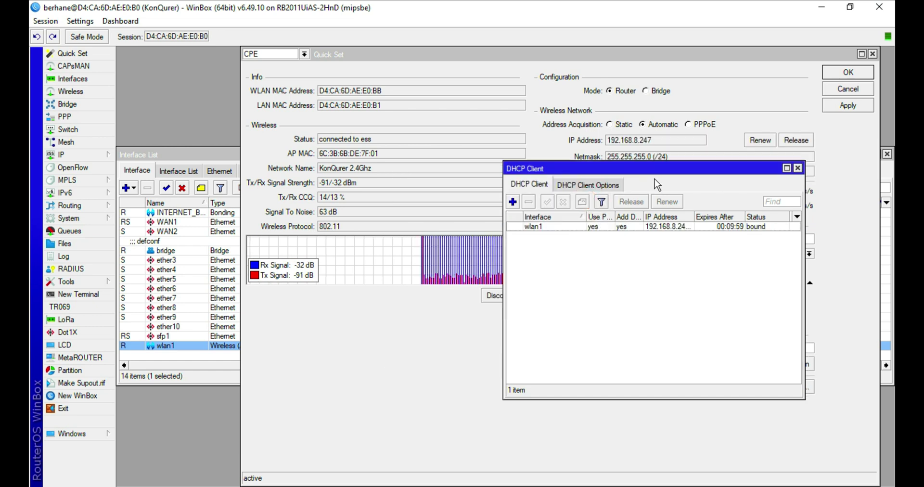
- Switch to the Command Prompt running ping 9.9.9.9 -t and place it beside the DHCP Client list to check the internet connection
left_click_drag(654, 177, 487, 102)
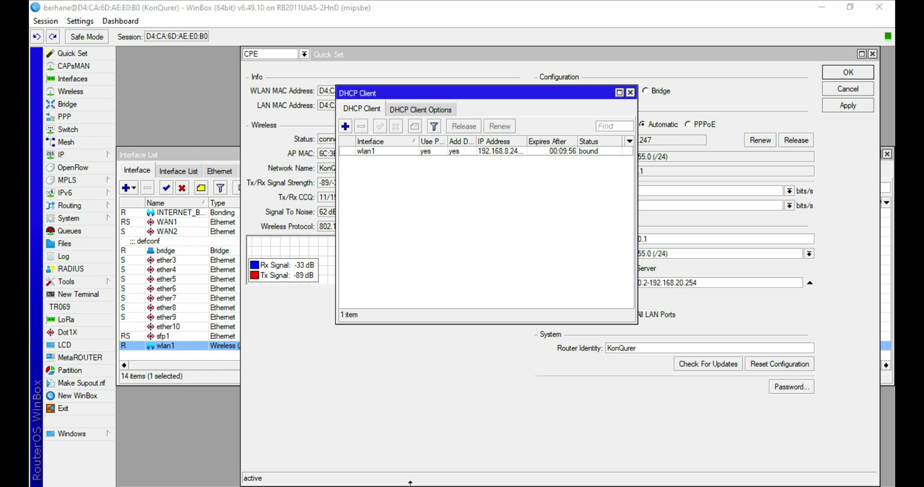
key("super")
left_click(462, 479)
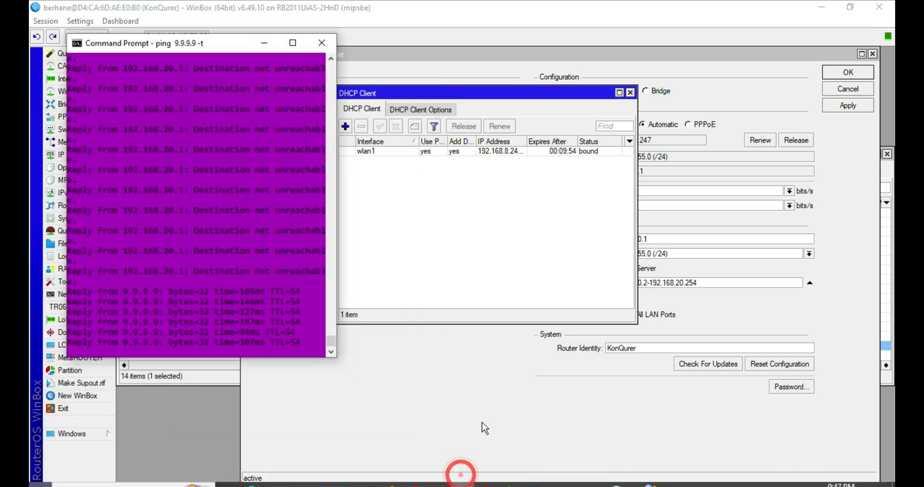
left_click_drag(173, 44, 659, 130)
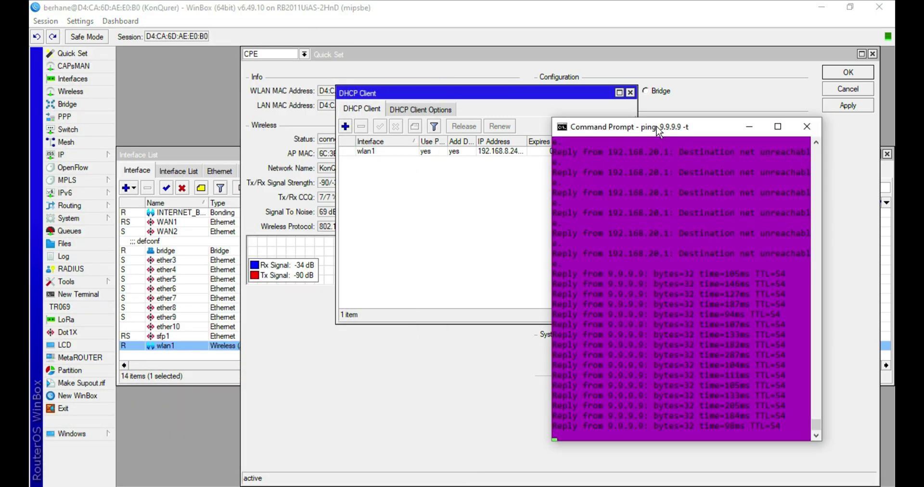
left_click_drag(435, 95, 259, 109)
key("alt+Tab")
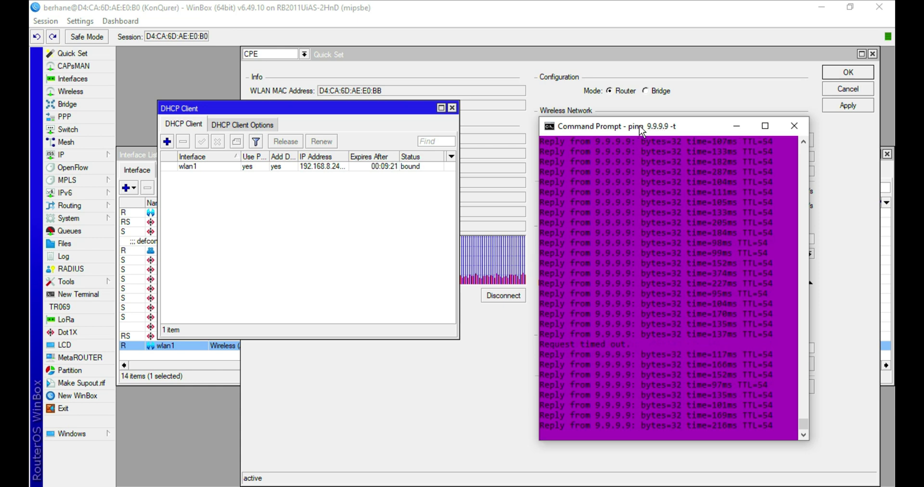
left_click_drag(584, 127, 603, 158)
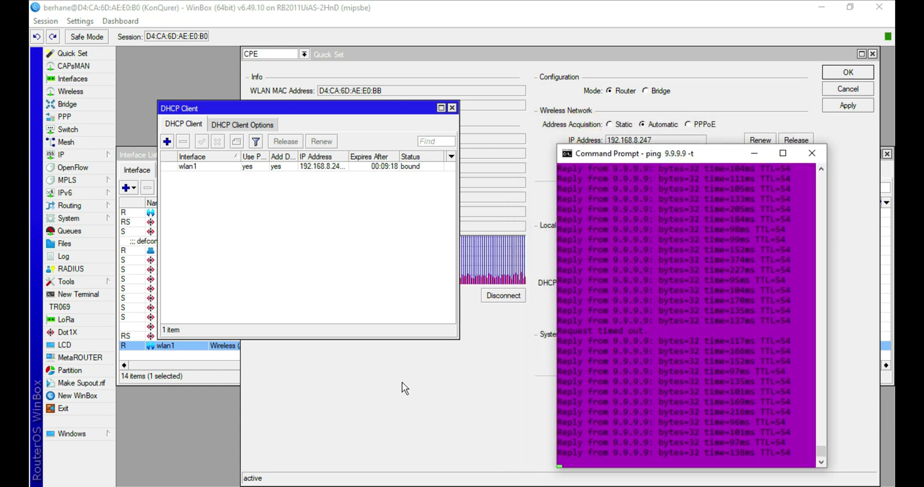
- Switch to the Brave browser to check whether google.com loads, and return to the DHCP Client list in WinBox
key("super")
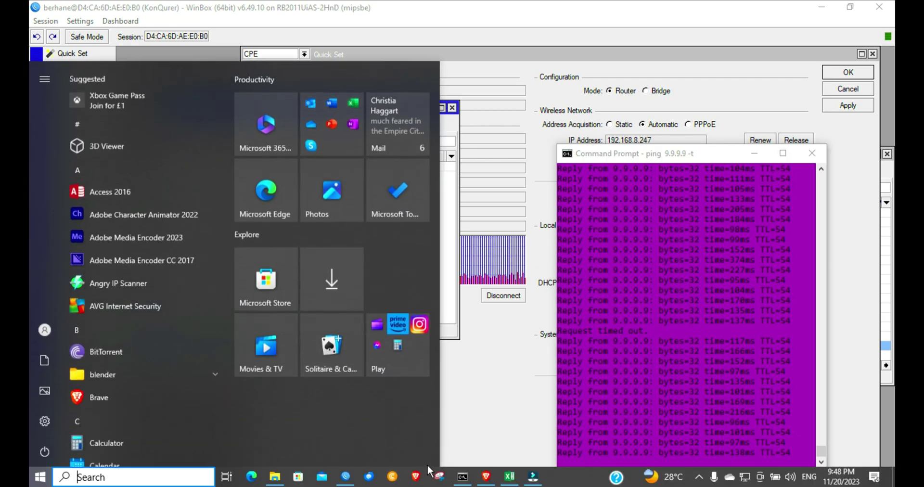
left_click(486, 476)
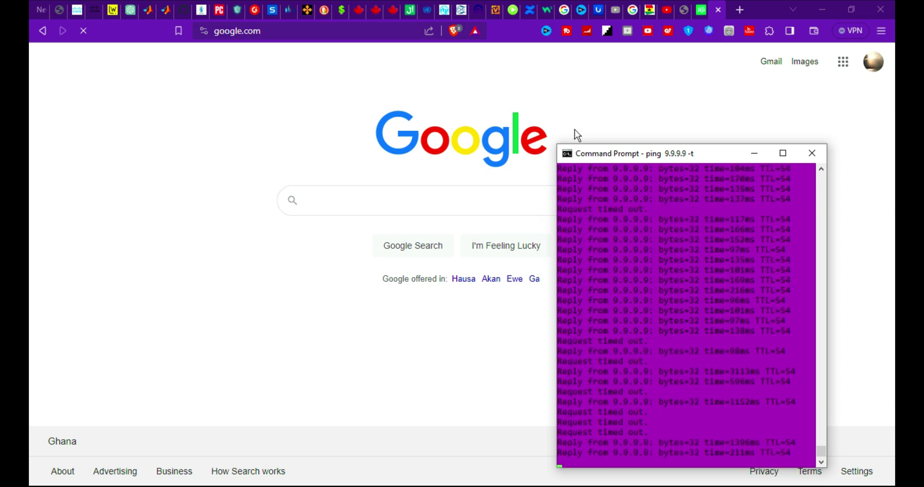
left_click(825, 9)
left_click(321, 267)
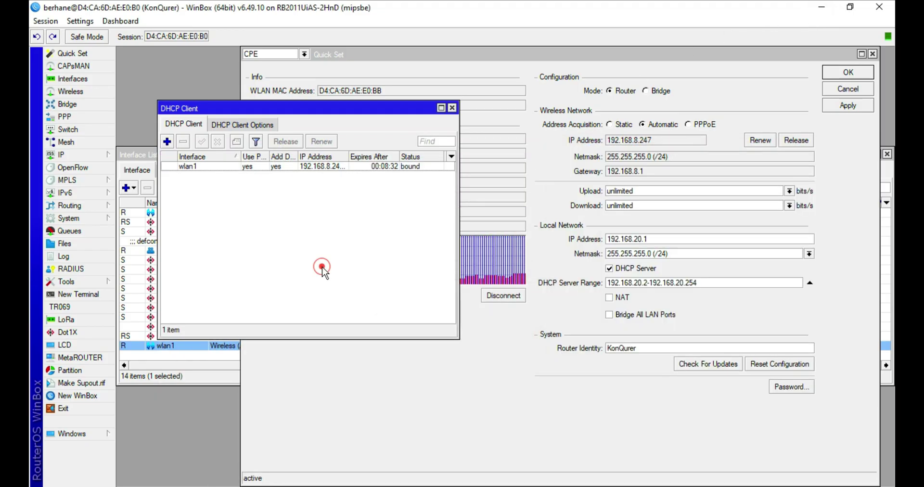
left_click_drag(288, 114, 373, 192)
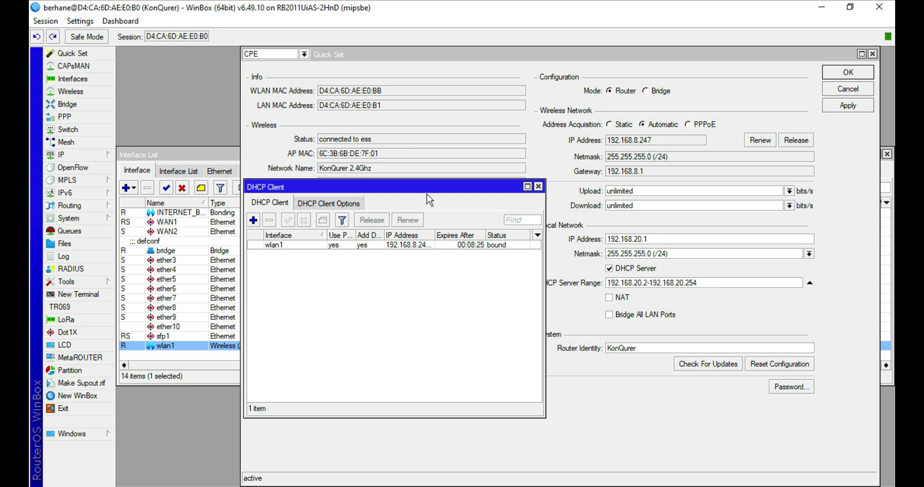
left_click_drag(431, 190, 496, 181)
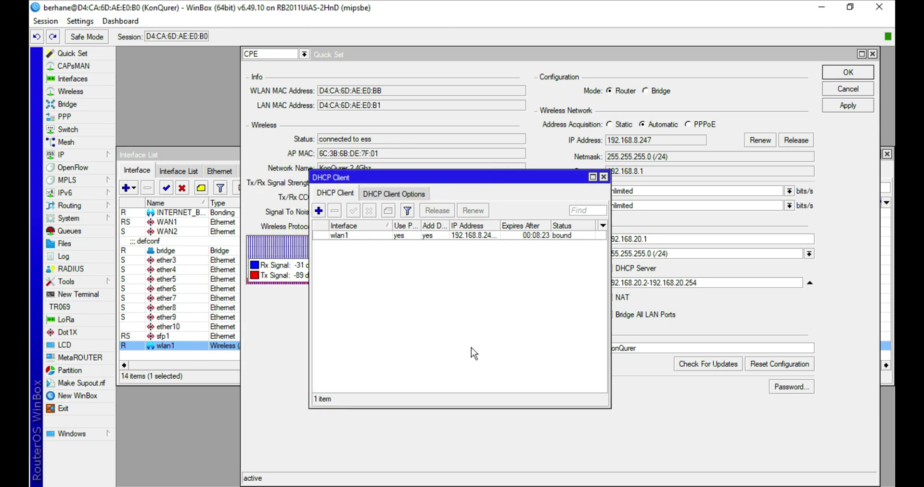